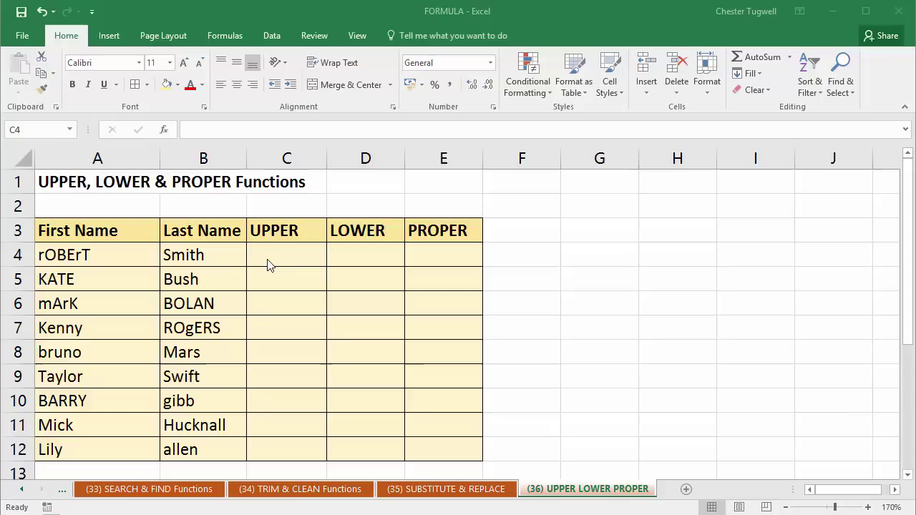
# Enter =UPPER(B4) in C4 and fill the formula down to C12.
pyautogui.click(282, 263)
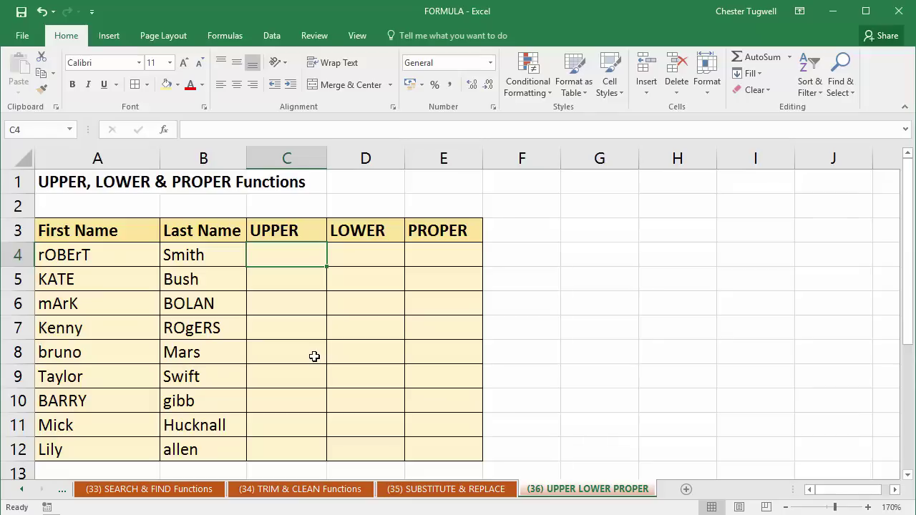
pyautogui.write('=u')
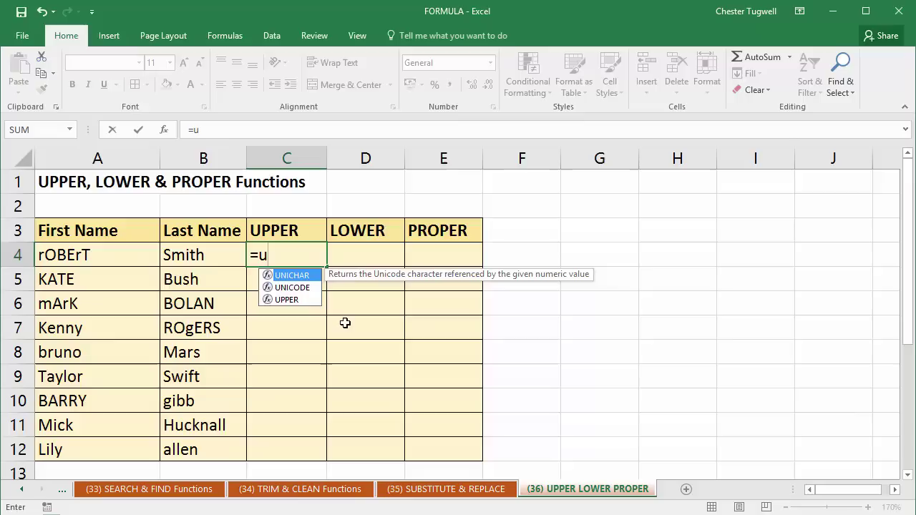
pyautogui.doubleClick(285, 298)
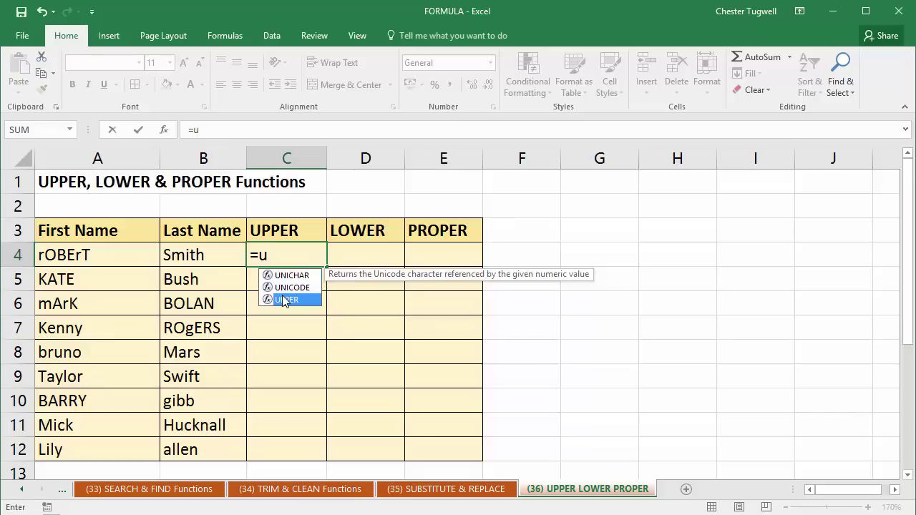
pyautogui.click(209, 255)
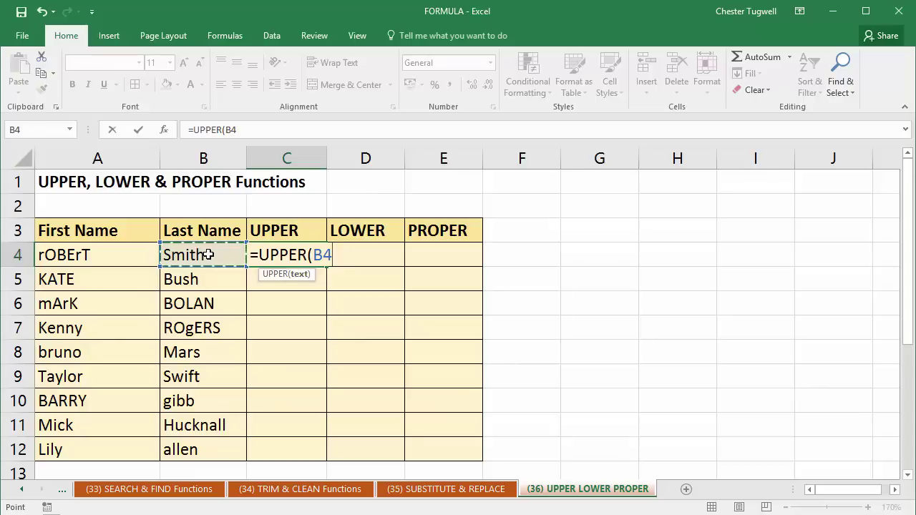
pyautogui.write(')')
pyautogui.press('Return')
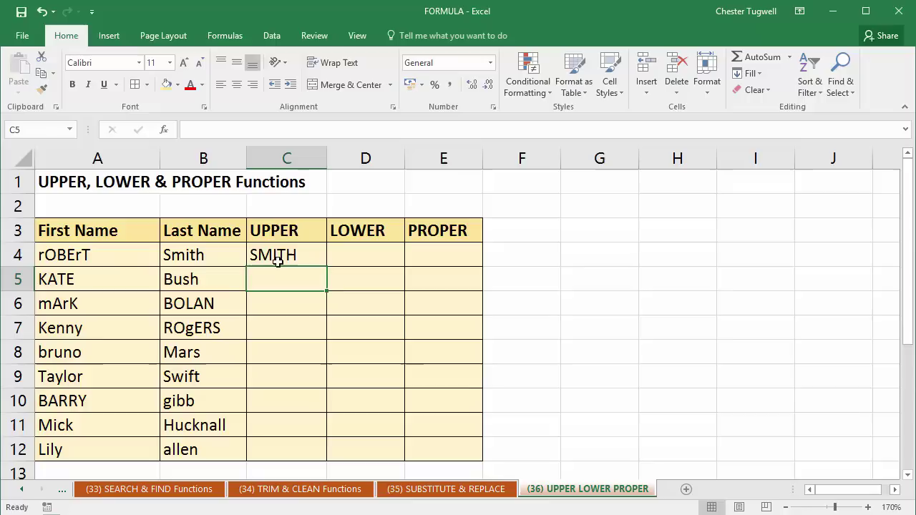
pyautogui.click(293, 257)
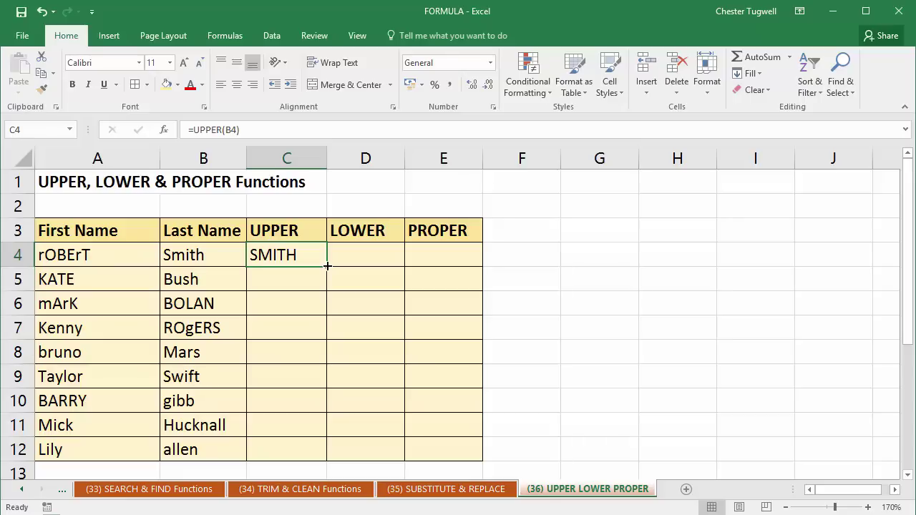
pyautogui.moveTo(328, 266); pyautogui.dragTo(302, 461)
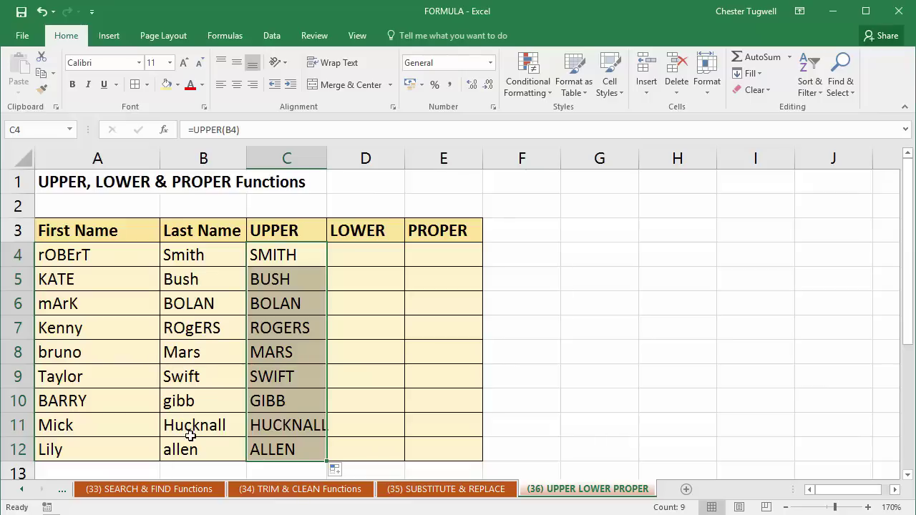
# Enter =LOWER(A4:A12) in D4 to convert the first names to lowercase.
pyautogui.click(368, 262)
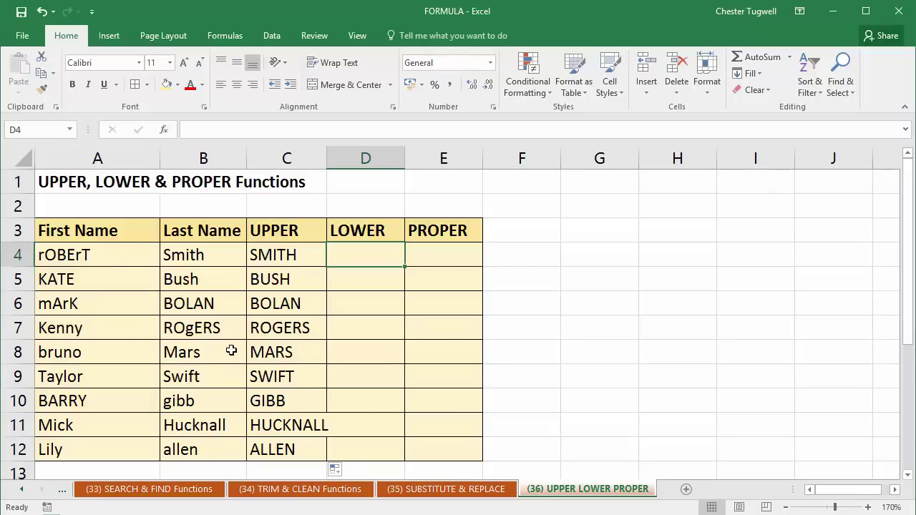
pyautogui.write('=l')
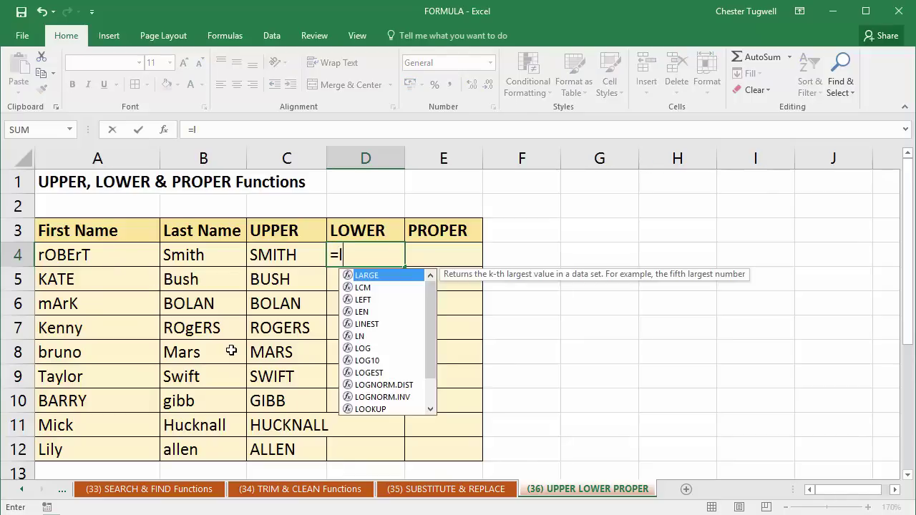
pyautogui.write('o')
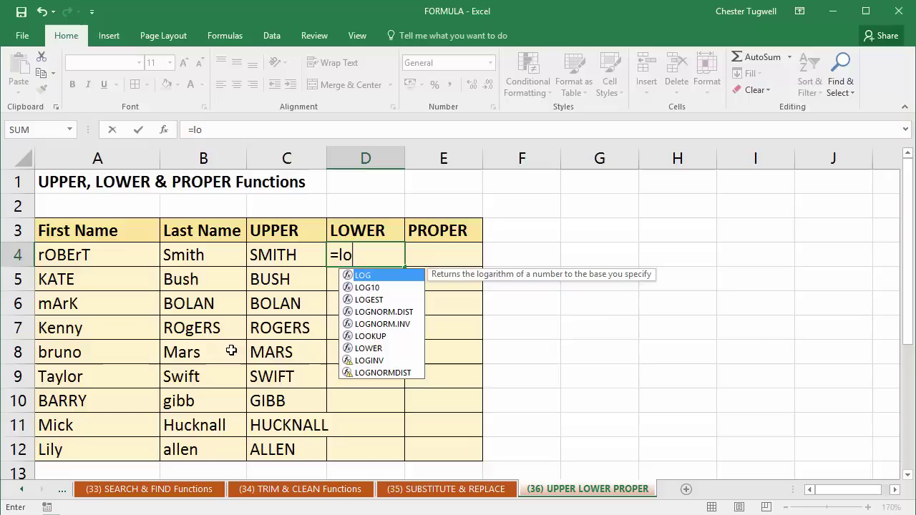
pyautogui.write('w')
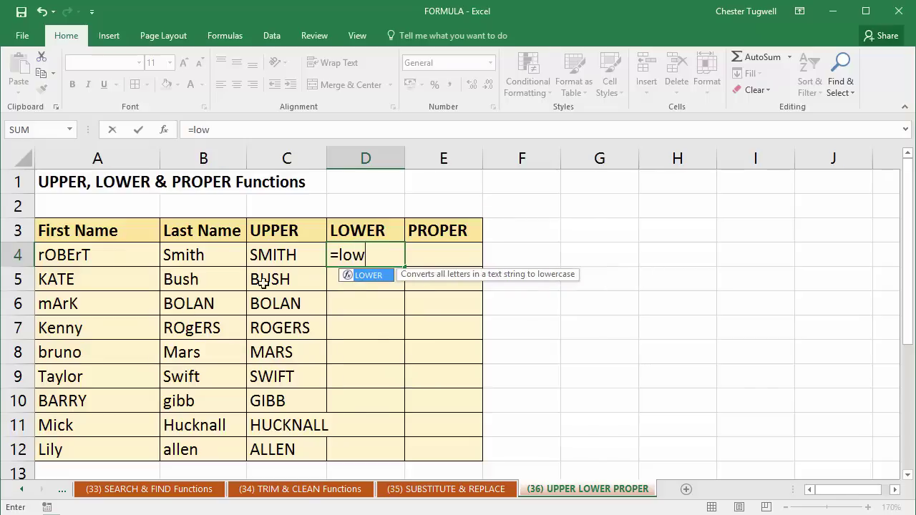
pyautogui.doubleClick(354, 275)
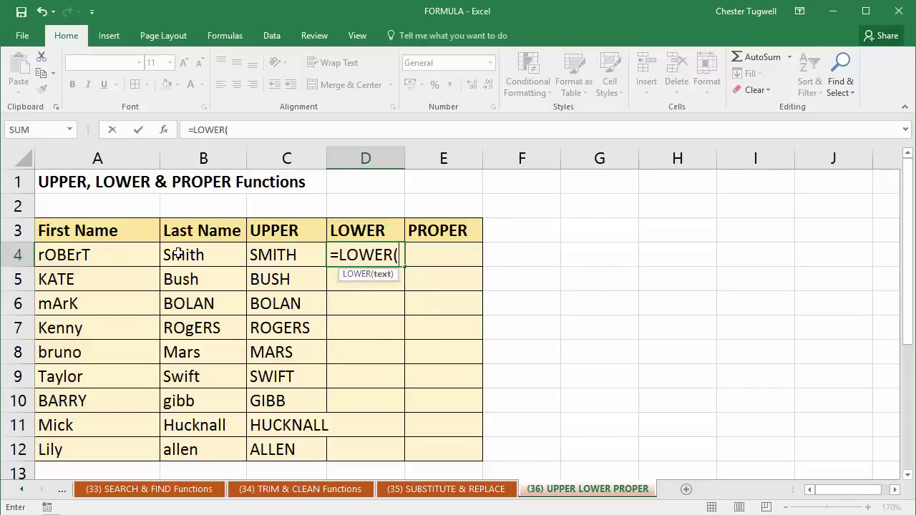
pyautogui.moveTo(76, 260); pyautogui.dragTo(104, 446)
pyautogui.write(')')
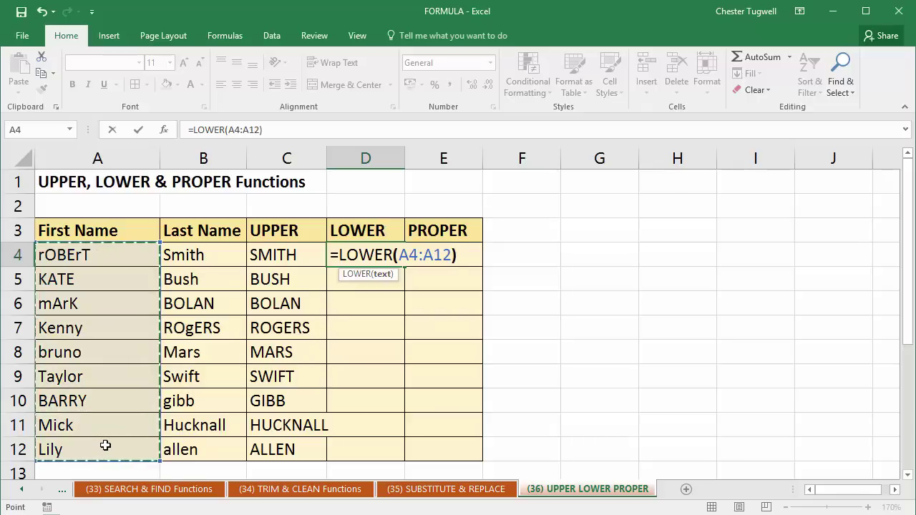
pyautogui.press('Return')
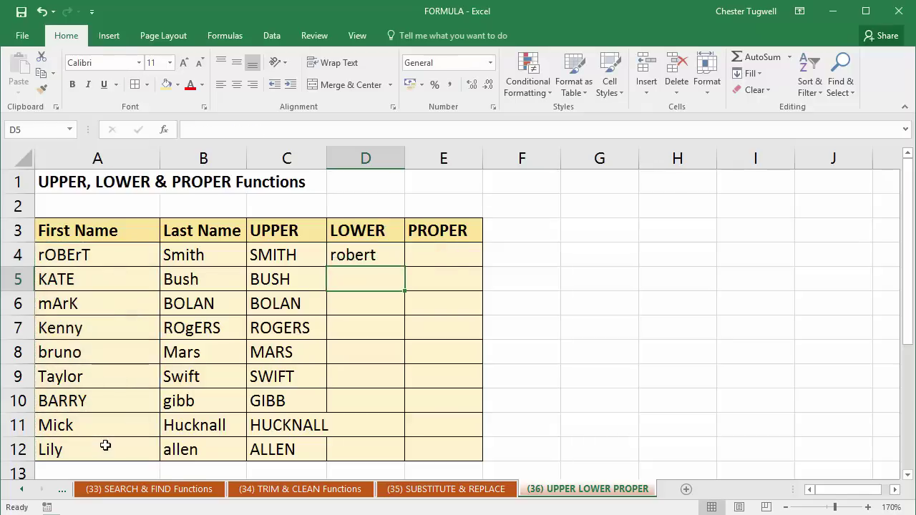
# Fill the LOWER formula from D4 down to D12 and widen column C slightly to fit its longest name.
pyautogui.click(392, 258)
pyautogui.doubleClick(406, 267)
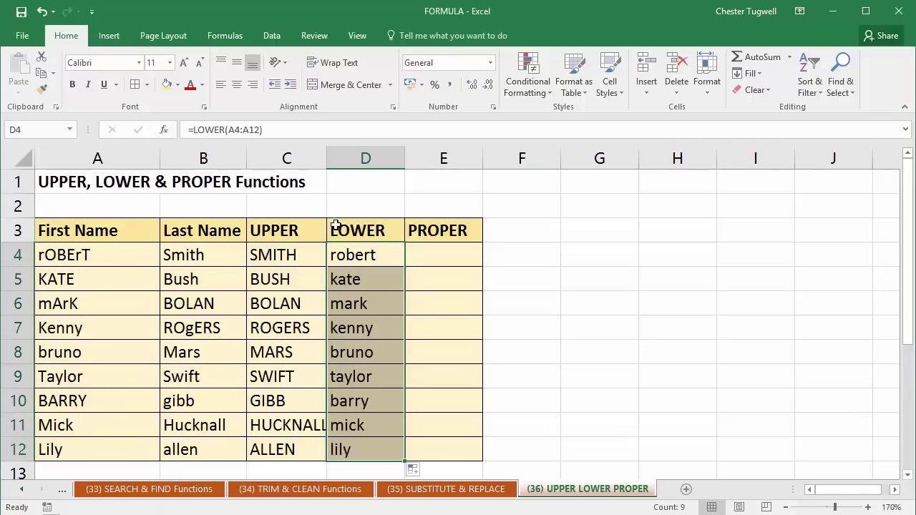
pyautogui.moveTo(328, 163); pyautogui.dragTo(336, 165)
# Enter =PROPER(A4) in E4 and fill the formula down to E12.
pyautogui.click(466, 256)
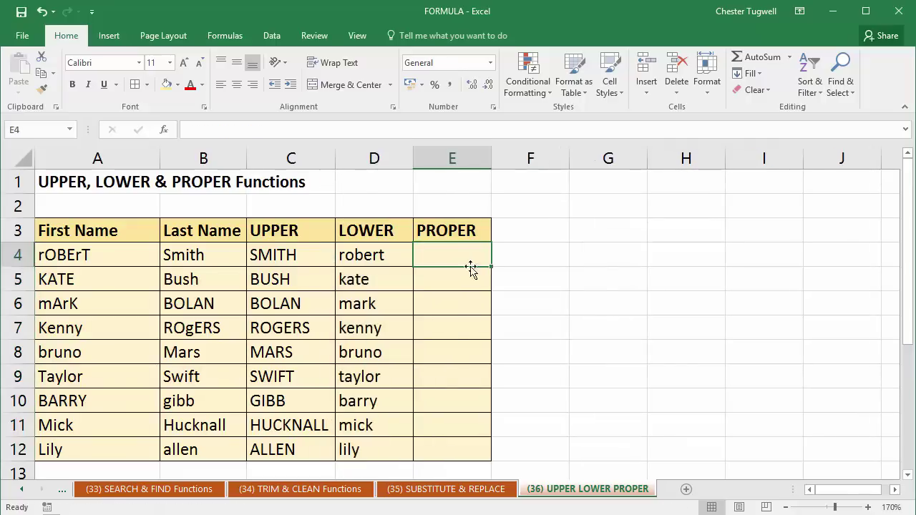
pyautogui.write('=o')
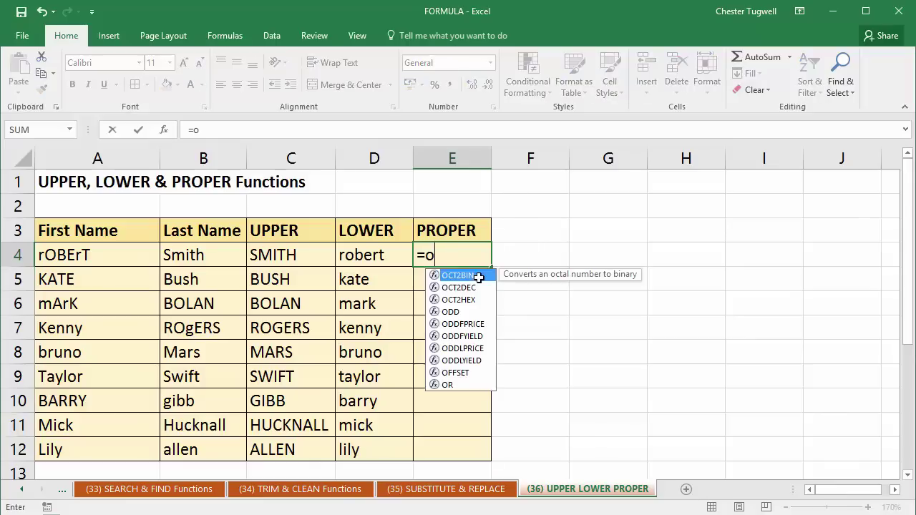
pyautogui.press('BackSpace')
pyautogui.write('pro')
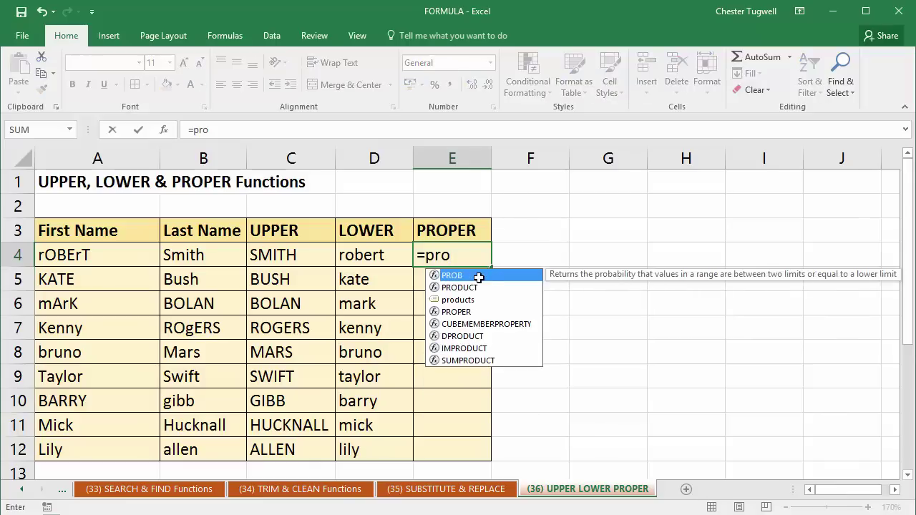
pyautogui.doubleClick(473, 313)
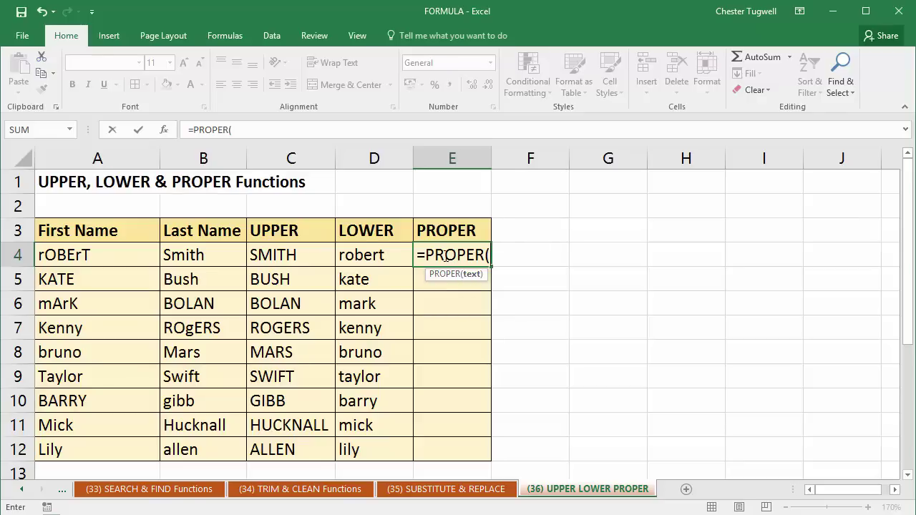
pyautogui.click(138, 256)
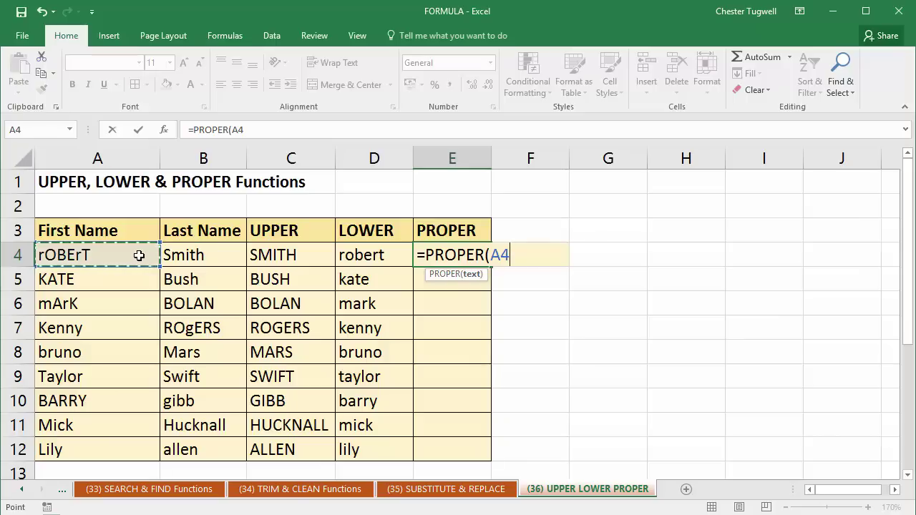
pyautogui.write(')')
pyautogui.press('Return')
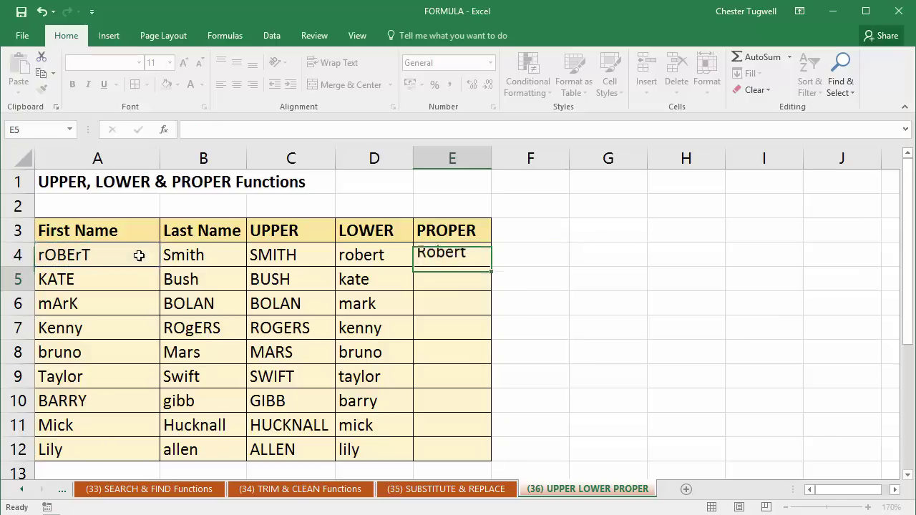
pyautogui.click(469, 259)
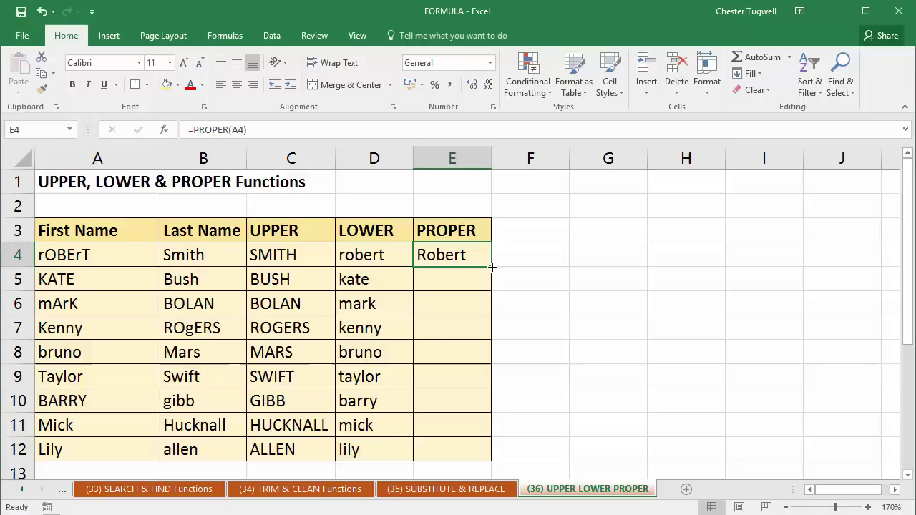
pyautogui.doubleClick(492, 265)
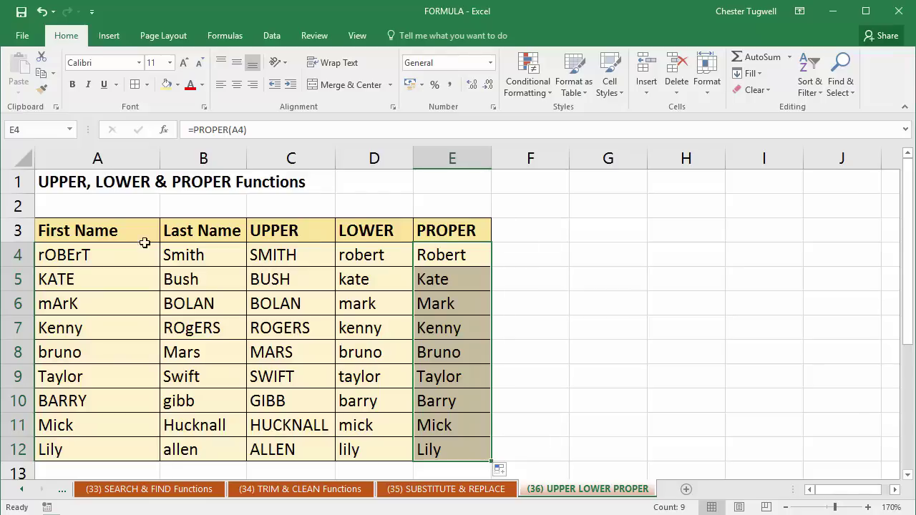
# Replace the first name in A4 with a different first name.
pyautogui.click(91, 256)
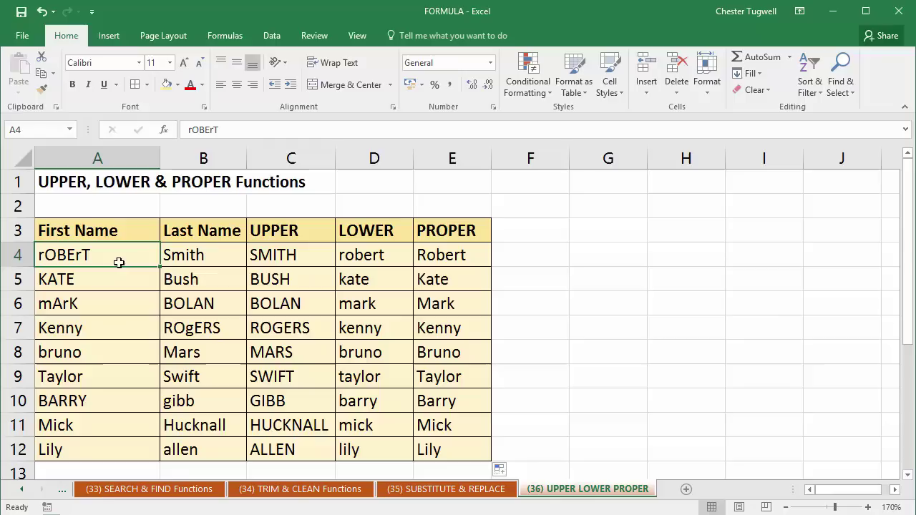
pyautogui.write('Ph')
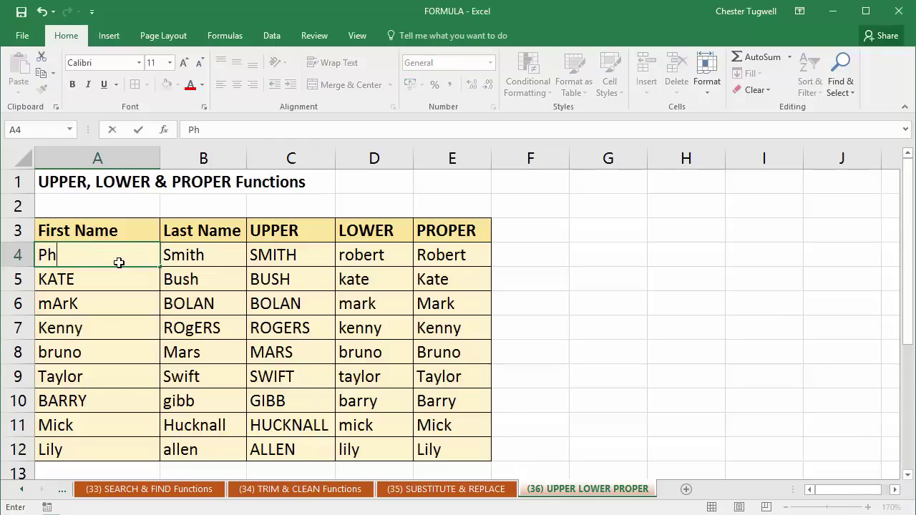
pyautogui.write('ilip')
pyautogui.press('Return')
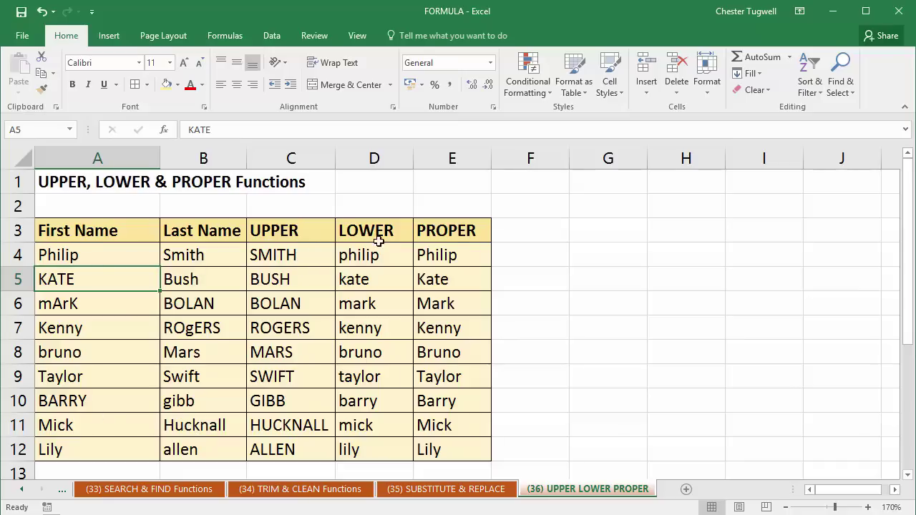
pyautogui.moveTo(276, 258); pyautogui.dragTo(428, 448)
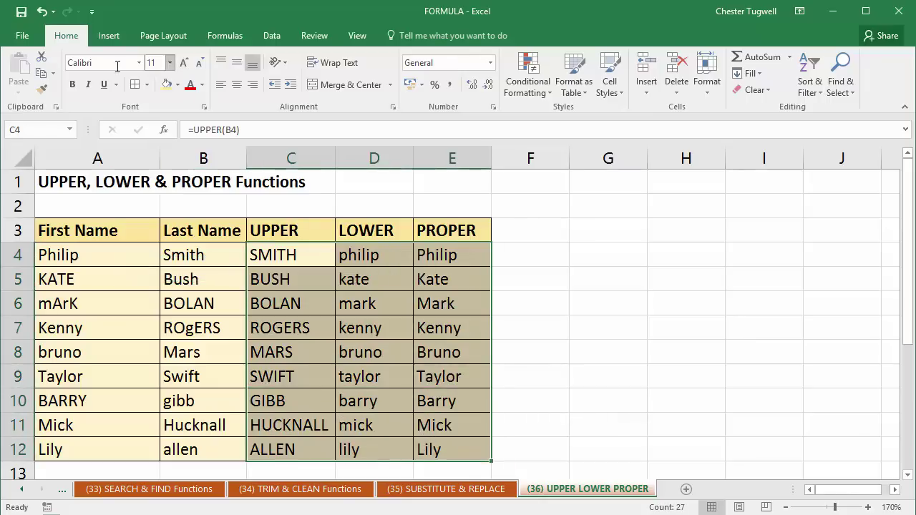
pyautogui.hotkey('ctrl', 'c')
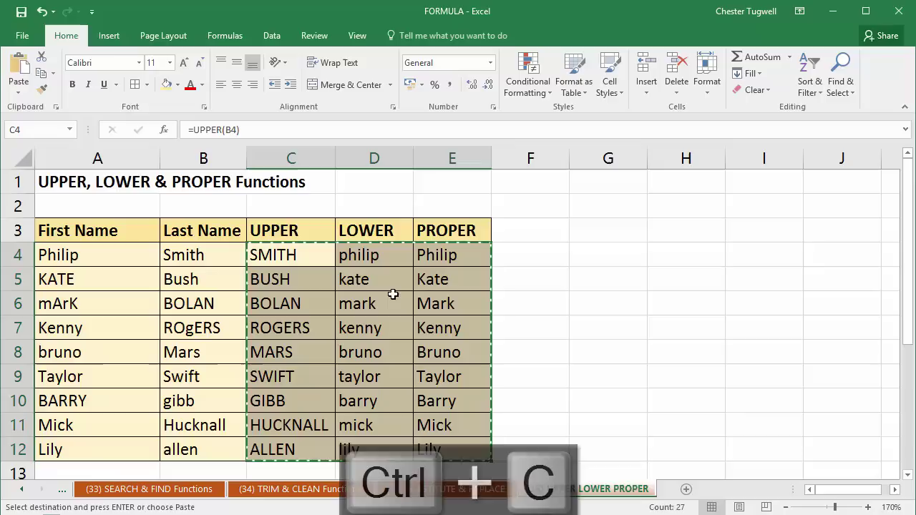
pyautogui.hotkey('ctrl', 'q')
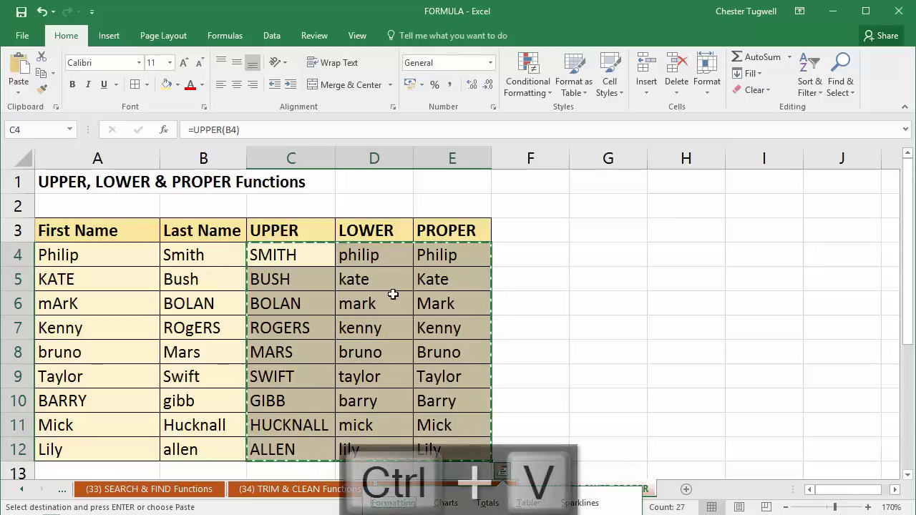
pyautogui.click(401, 321)
# Copy the formula results in C4:E12 and paste them back over the same range as values.
pyautogui.moveTo(301, 255); pyautogui.dragTo(429, 444)
pyautogui.hotkey('ctrl', 'c')
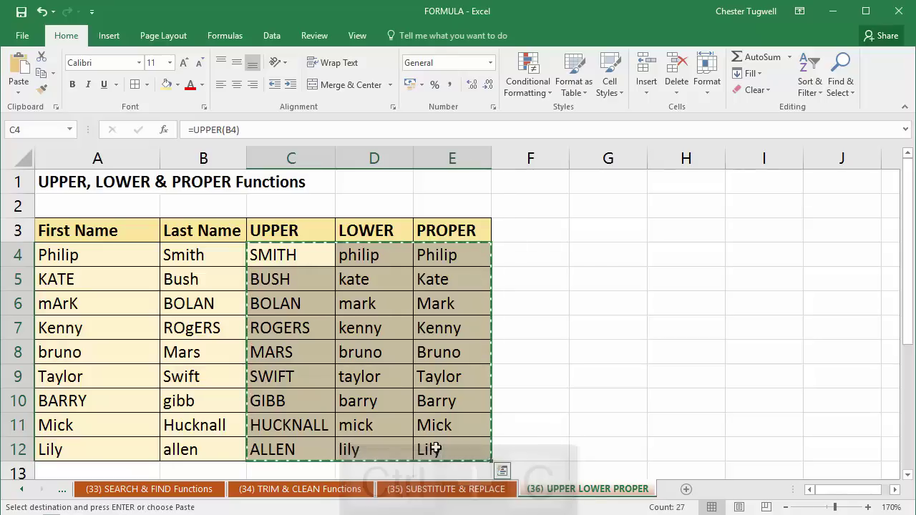
pyautogui.hotkey('ctrl', 'v')
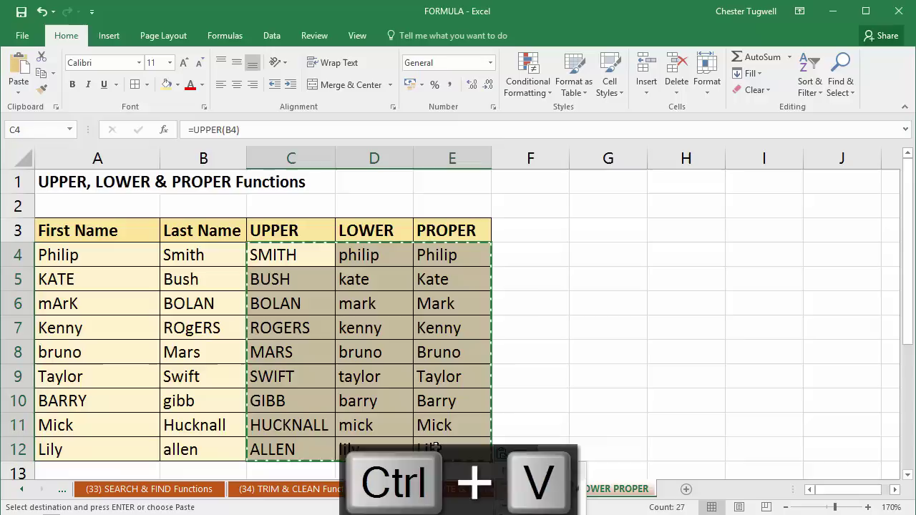
pyautogui.press('ctrl')
pyautogui.press('v')
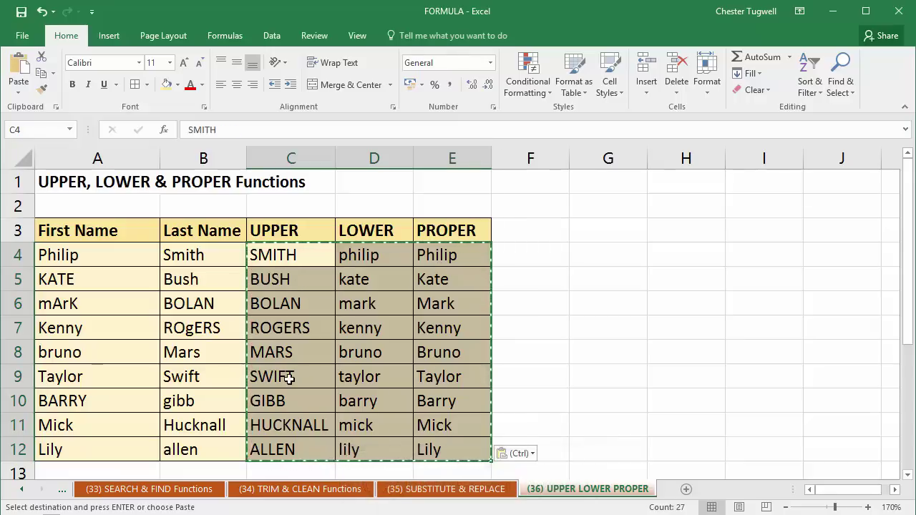
# Delete the first and last names in A4:B12, and undo the deletion.
pyautogui.moveTo(80, 250); pyautogui.dragTo(204, 449)
pyautogui.press('Delete')
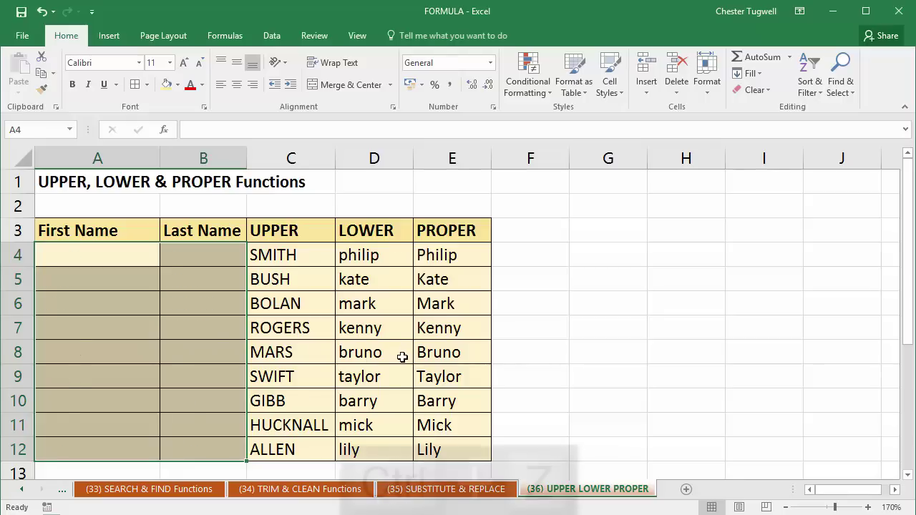
pyautogui.hotkey('ctrl', 'z')
pyautogui.hotkey('ctrl', 'z')
# Clear the contents of C4:E12 under the UPPER, LOWER and PROPER headings.
pyautogui.moveTo(309, 251); pyautogui.dragTo(438, 437)
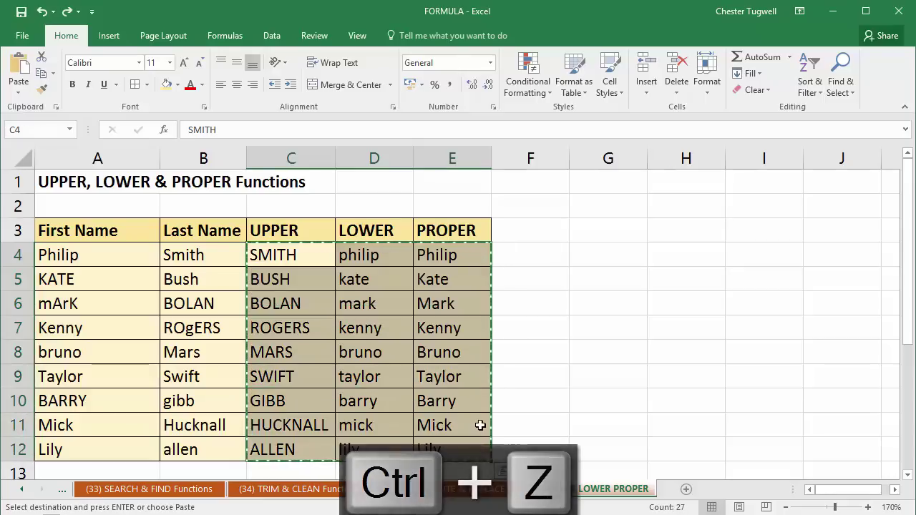
pyautogui.hotkey('ctrl', 'z')
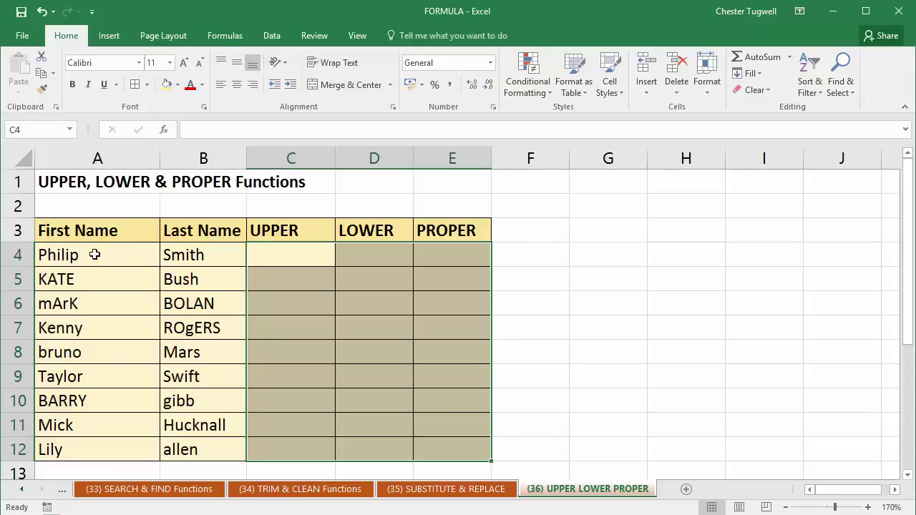
# Enter the first two first names in capitals in C4 and C5, accepting the Flash Fill suggestion for the rest of the UPPER column.
pyautogui.click(283, 263)
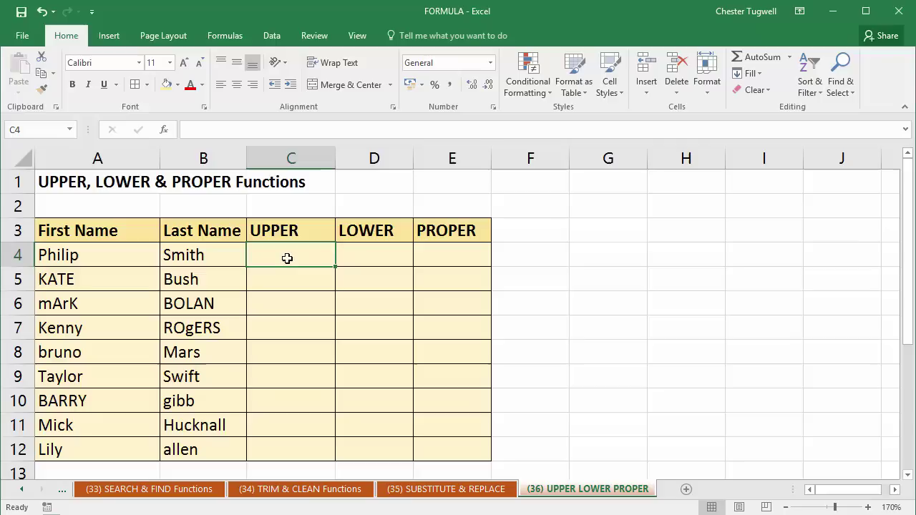
pyautogui.write('PHI')
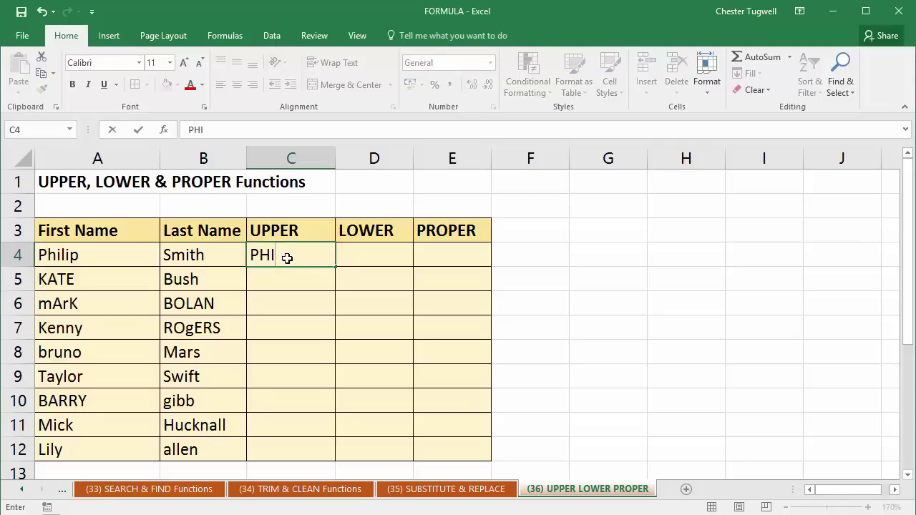
pyautogui.write('LIP')
pyautogui.press('Return')
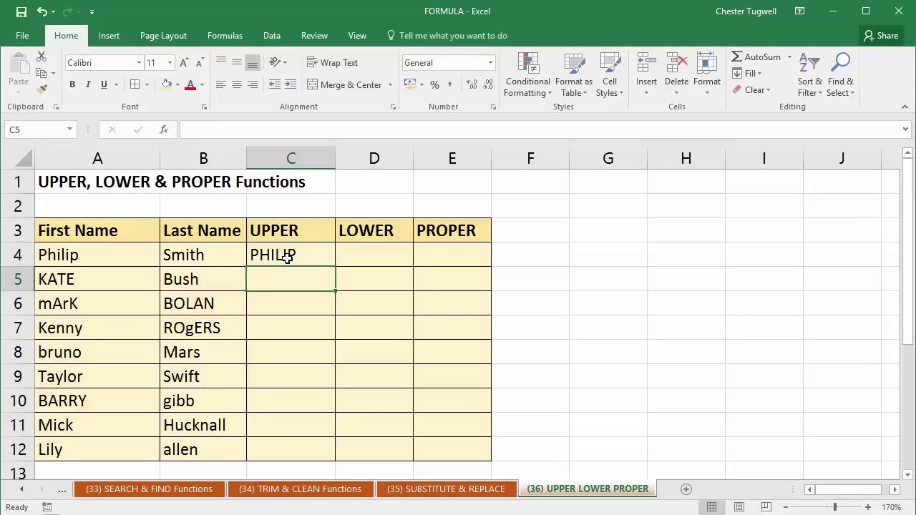
pyautogui.write('KATE')
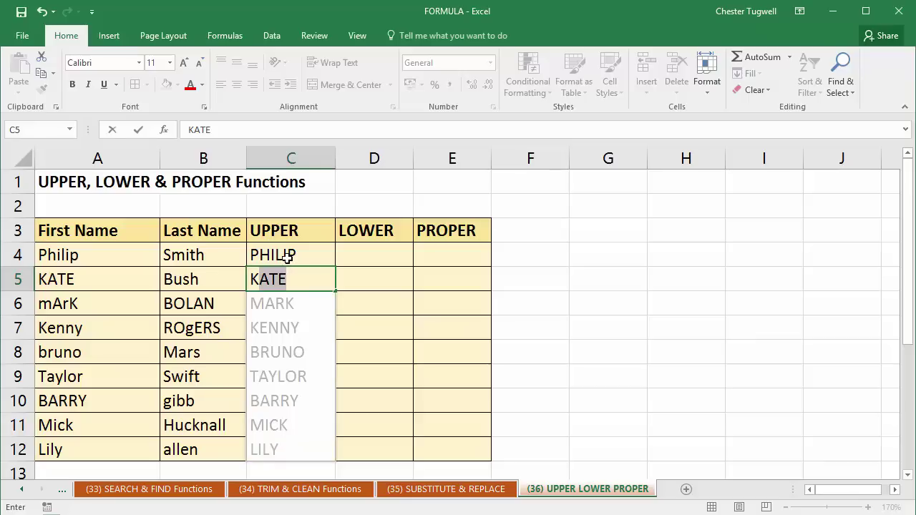
pyautogui.press('Return')
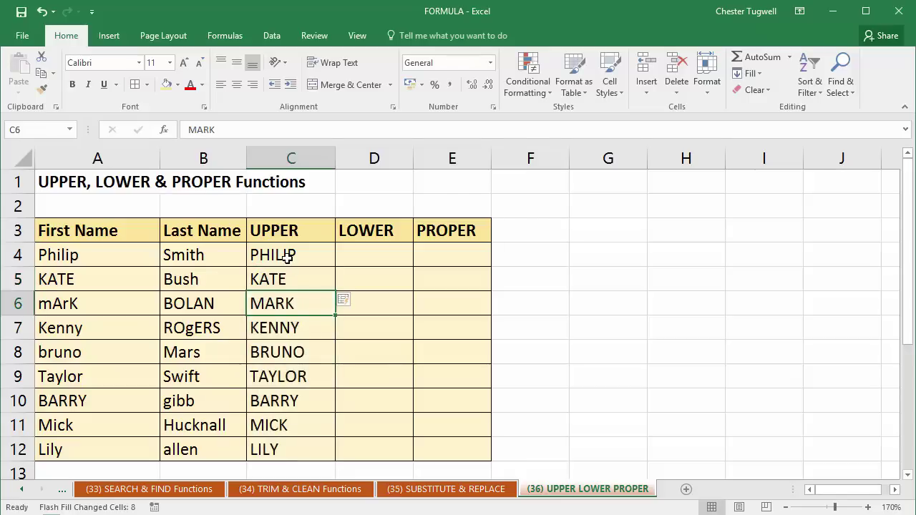
# Enter the row's last name in lowercase in D4 and Flash Fill the rest of the LOWER column.
pyautogui.click(370, 255)
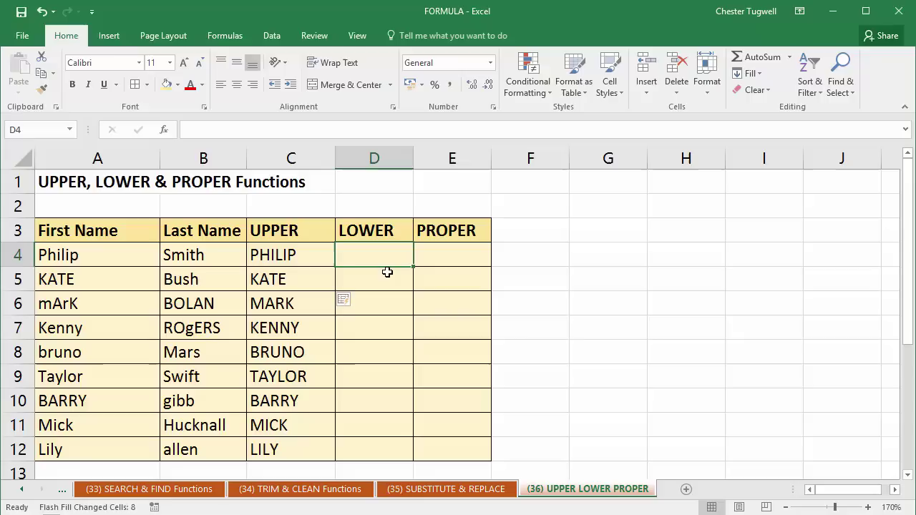
pyautogui.write('s')
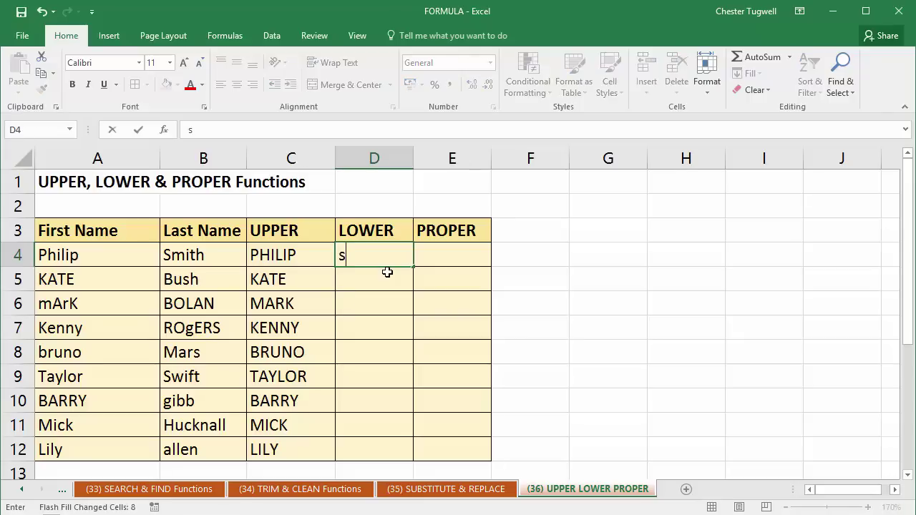
pyautogui.write('mith')
pyautogui.hotkey('ctrl', 'Return')
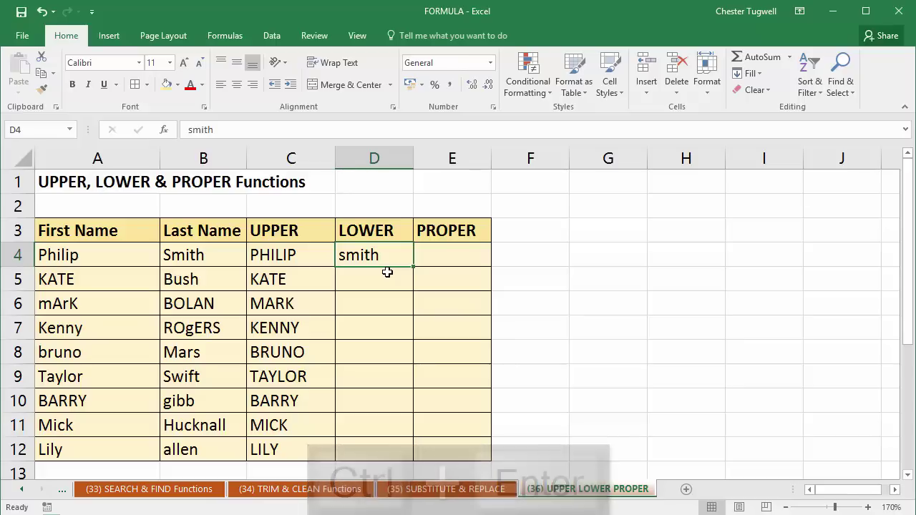
pyautogui.hotkey('ctrl', 'e')
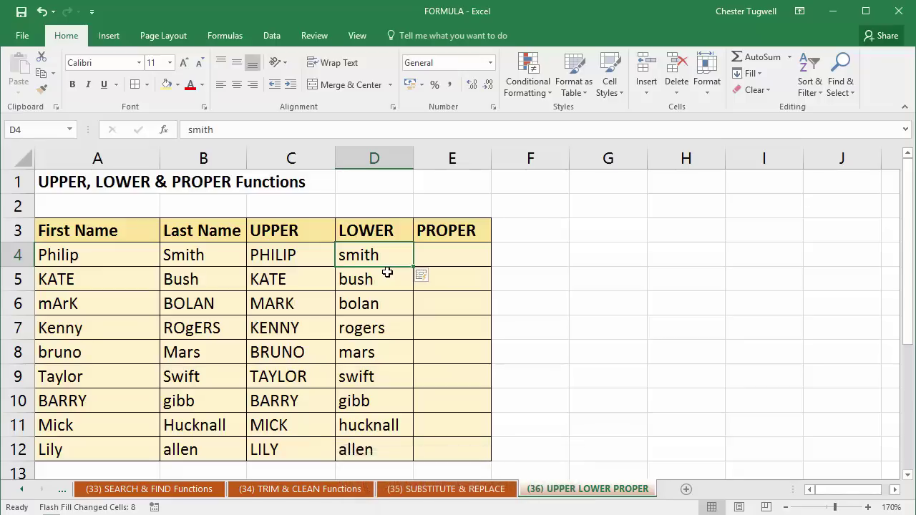
# Enter the row's first name in proper case in E4, try to Flash Fill the PROPER column from it, and undo the fill.
pyautogui.click(453, 257)
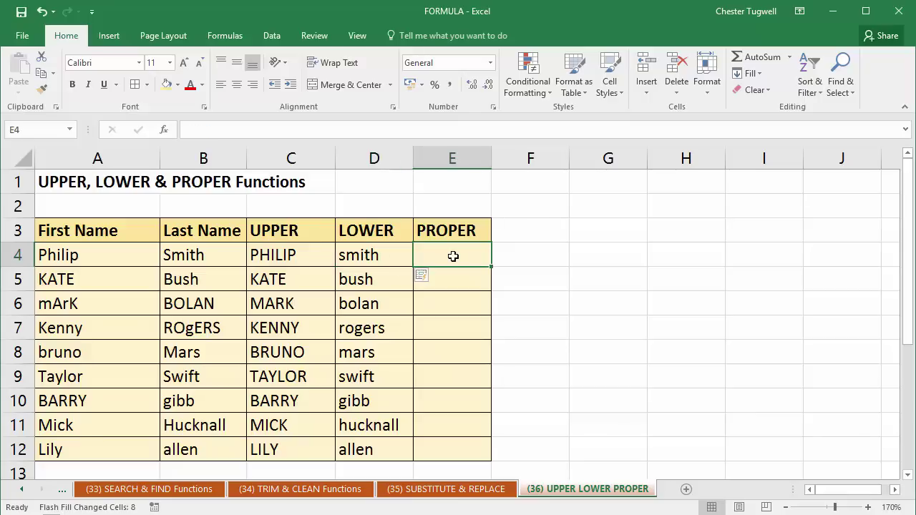
pyautogui.write('Ph')
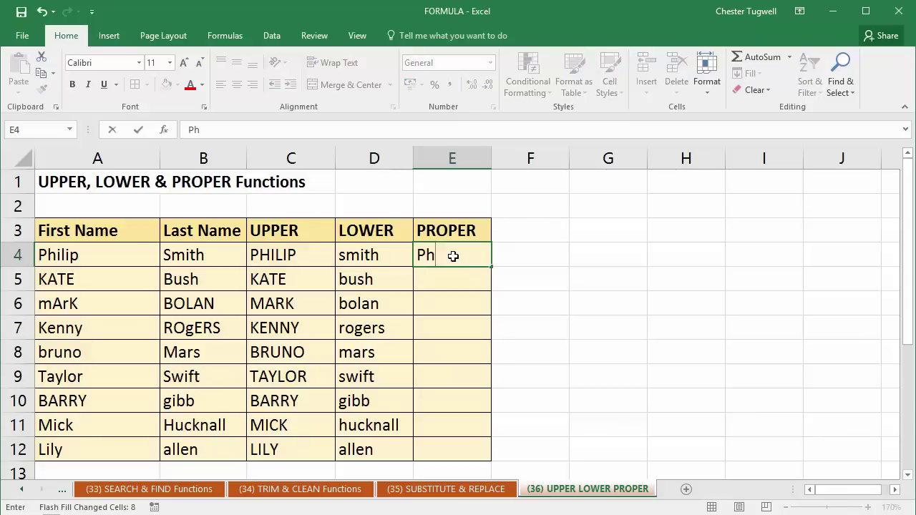
pyautogui.write('ilip')
pyautogui.hotkey('ctrl', 'Return')
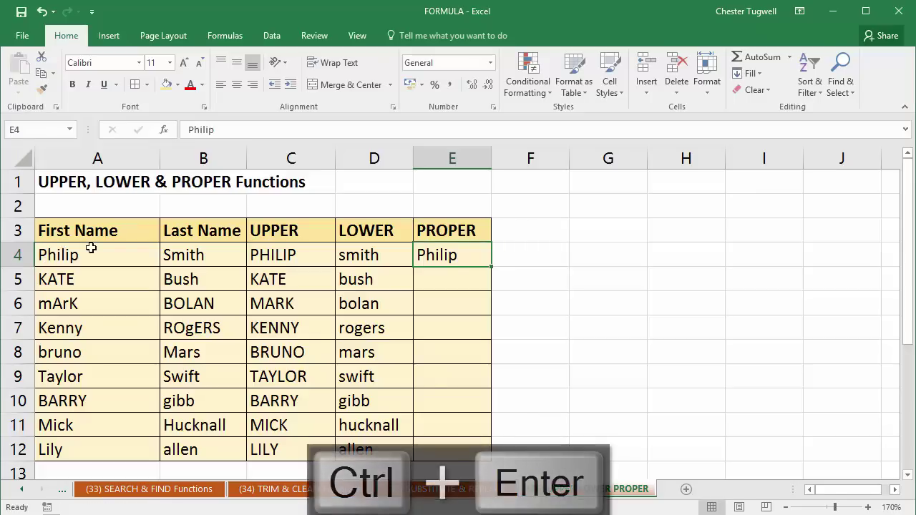
pyautogui.hotkey('ctrl', 'e')
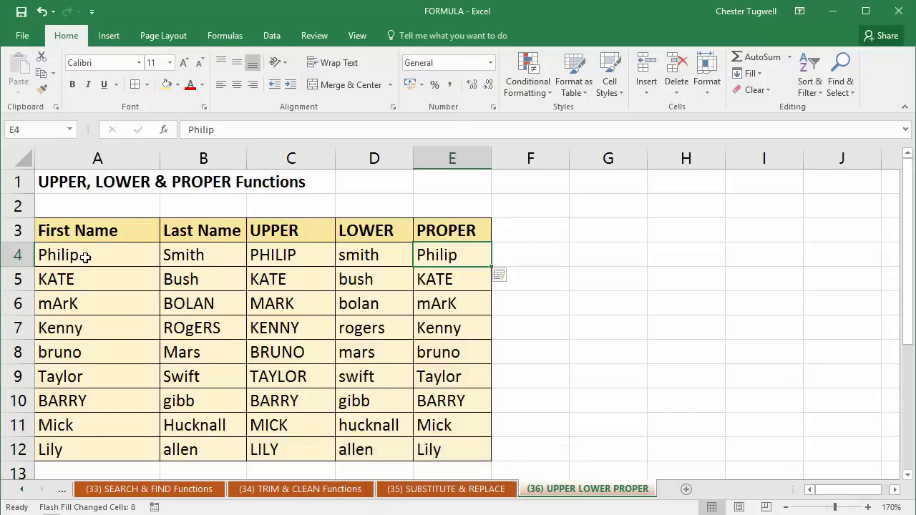
pyautogui.hotkey('ctrl', 'z')
# Enter the row's first name in proper case in E5 and Flash Fill the rest of the PROPER column.
pyautogui.click(444, 280)
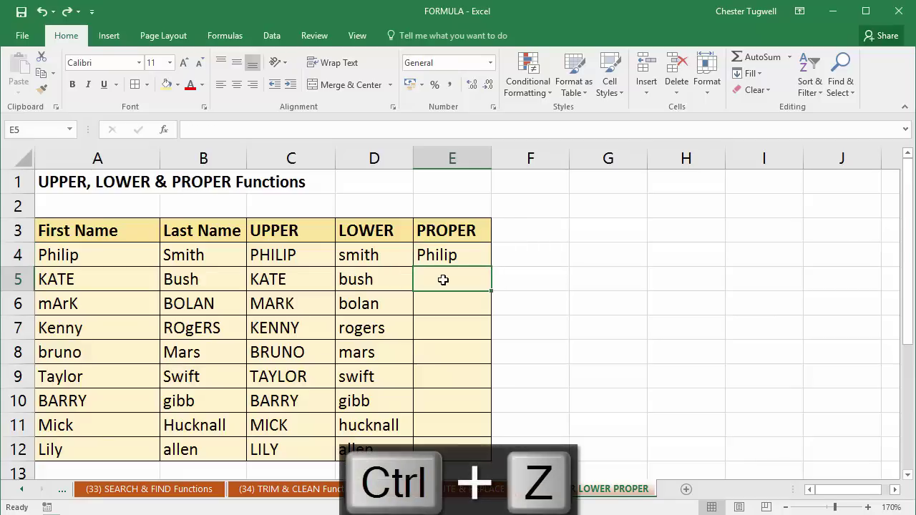
pyautogui.write('Kate')
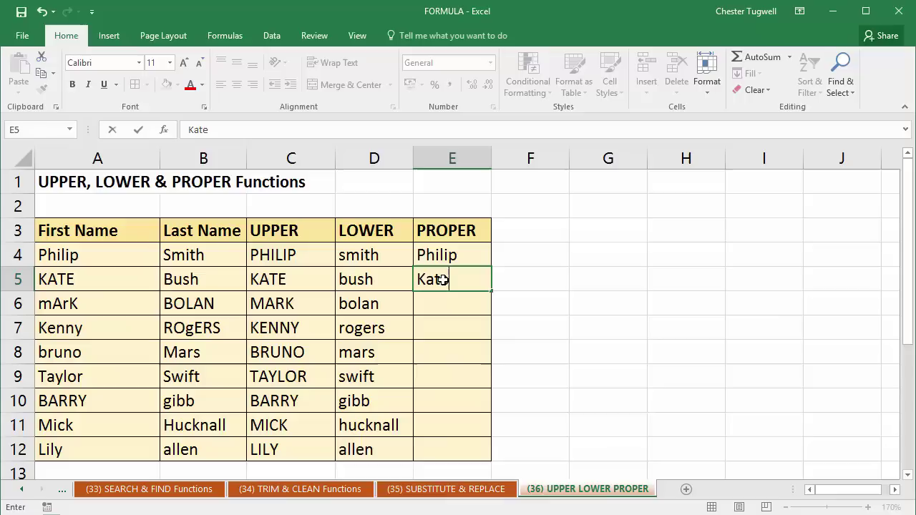
pyautogui.hotkey('ctrl', 'Return')
pyautogui.hotkey('ctrl', 'e')
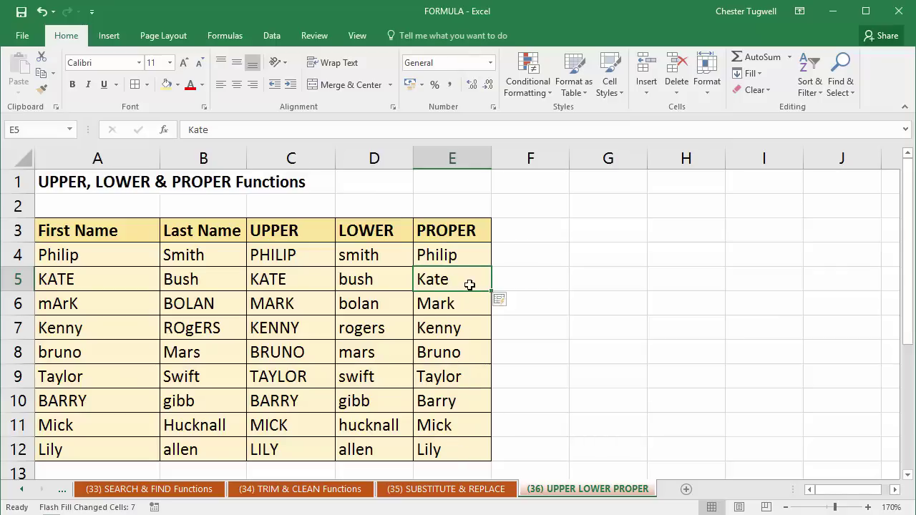
# Replace the first name in A5 with a different first name.
pyautogui.click(63, 284)
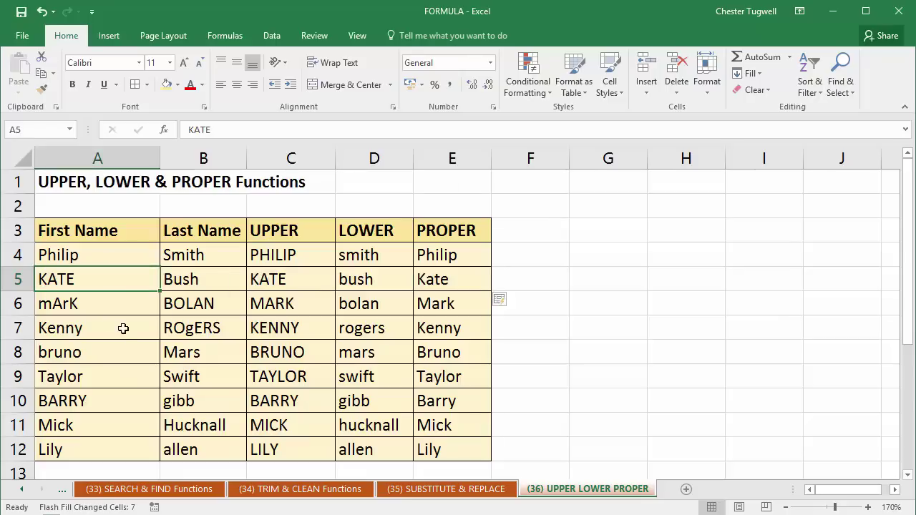
pyautogui.write('Susan')
pyautogui.press('Return')
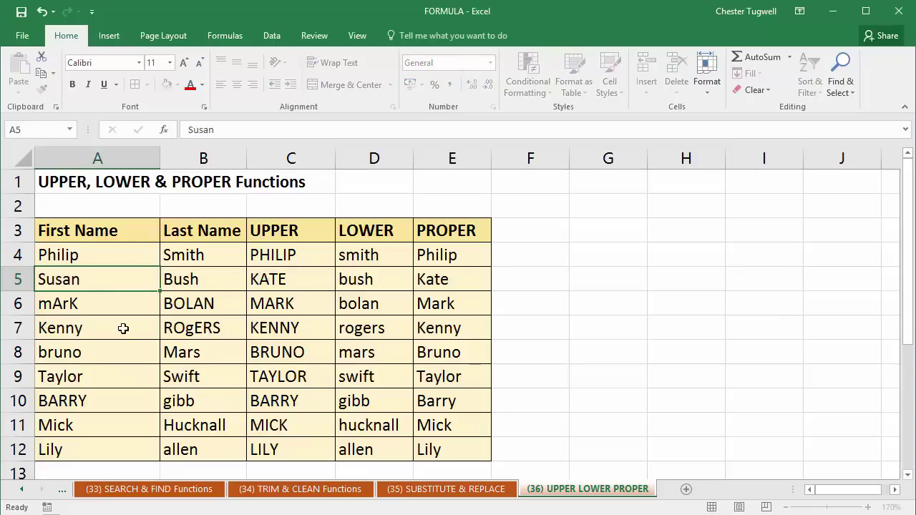